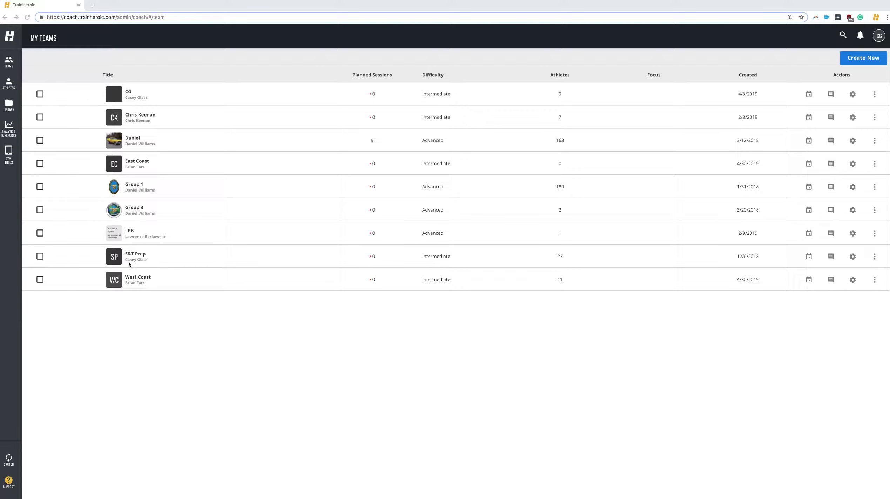
Open the S&T Prep team's training calendar from the My Teams list
click(129, 257)
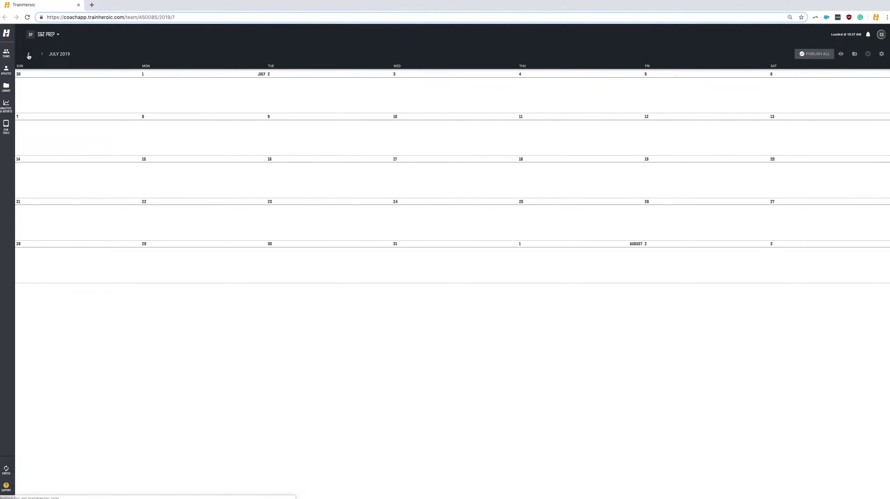
Page the calendar back six months from July to January 2019
click(29, 54)
click(28, 55)
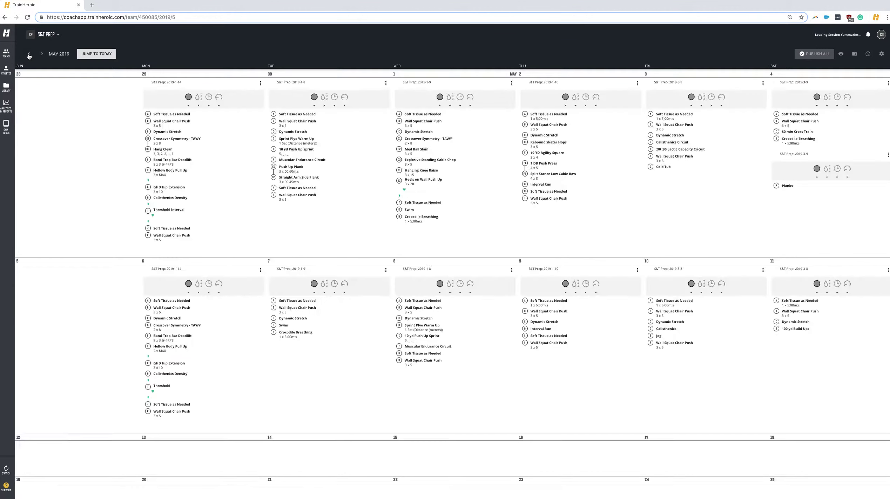
click(28, 55)
click(28, 54)
click(28, 54)
click(28, 54)
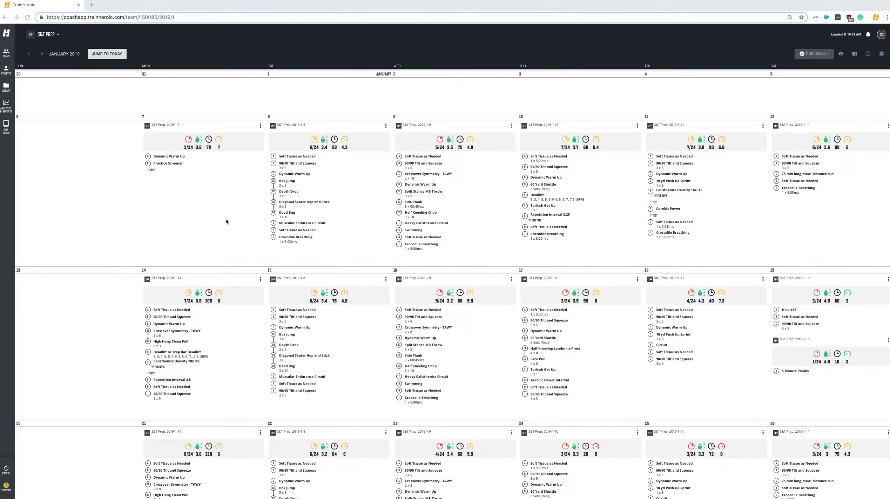
Drag-select the 19 sessions from January 7 onward and choose Save to Library
scroll(225, 218, down, 1)
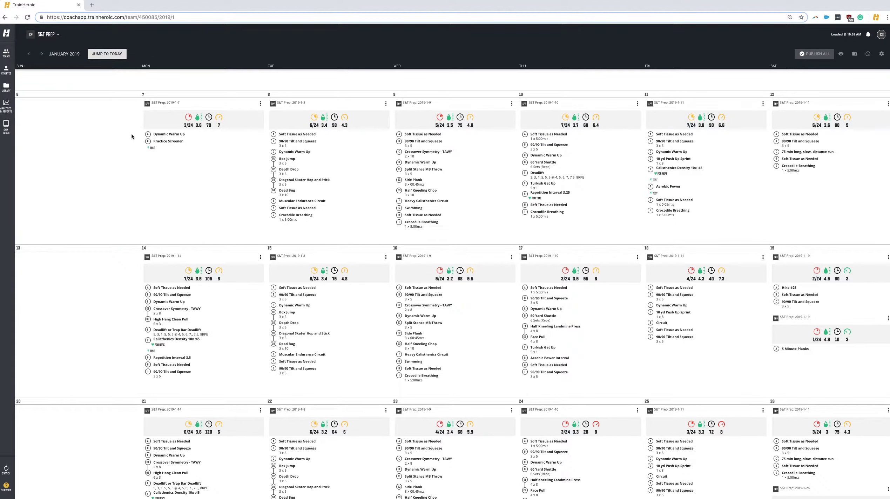
drag(118, 118, 808, 456)
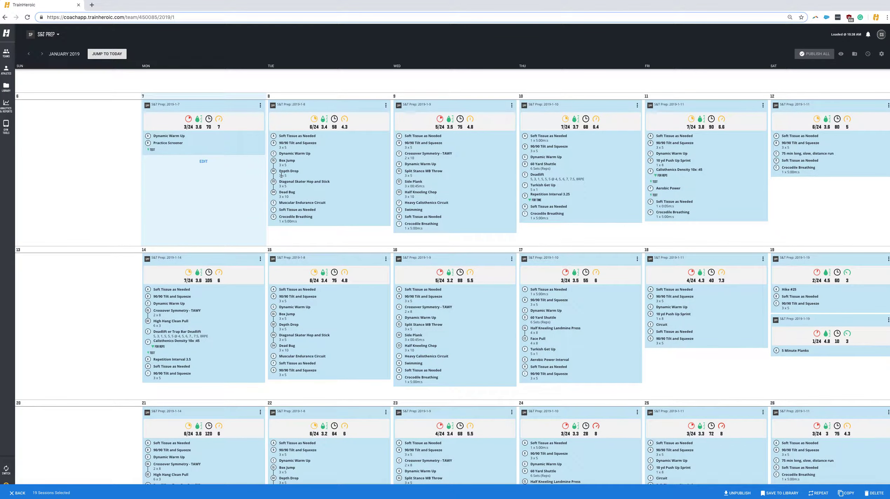
scroll(375, 214, down, 3)
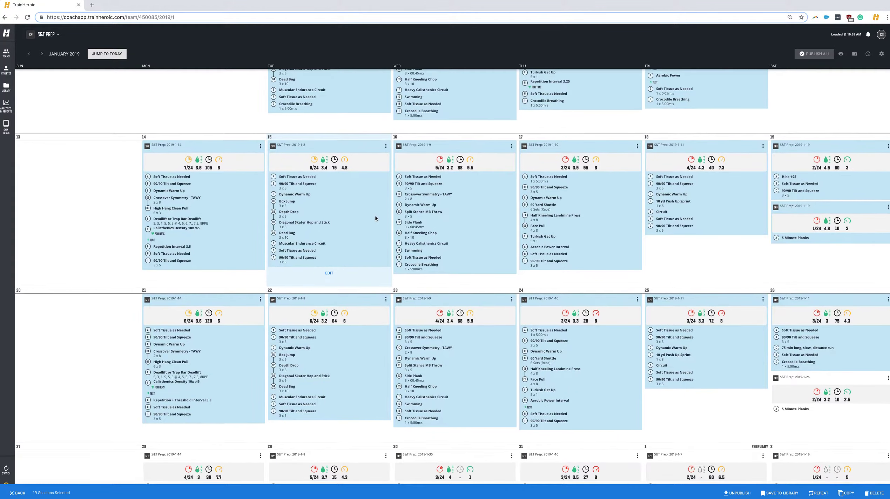
scroll(376, 215, up, 3)
scroll(377, 218, down, 2)
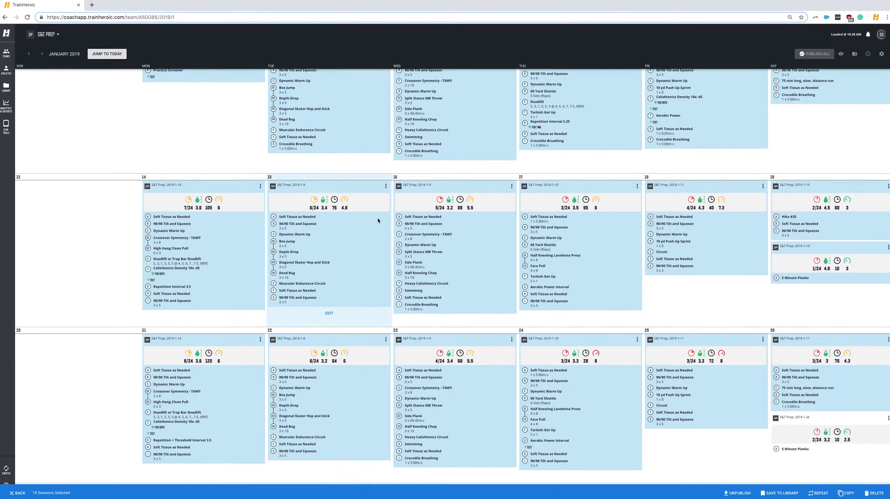
scroll(378, 218, up, 3)
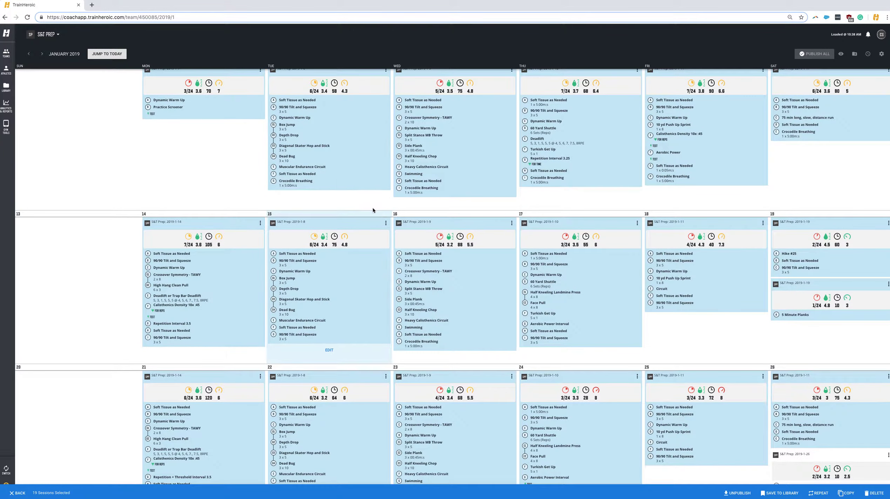
scroll(349, 165, down, 3)
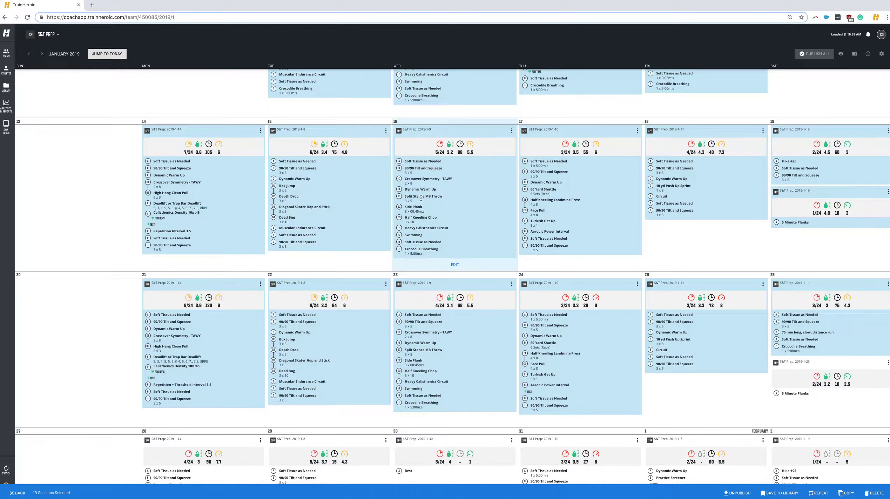
scroll(379, 185, up, 3)
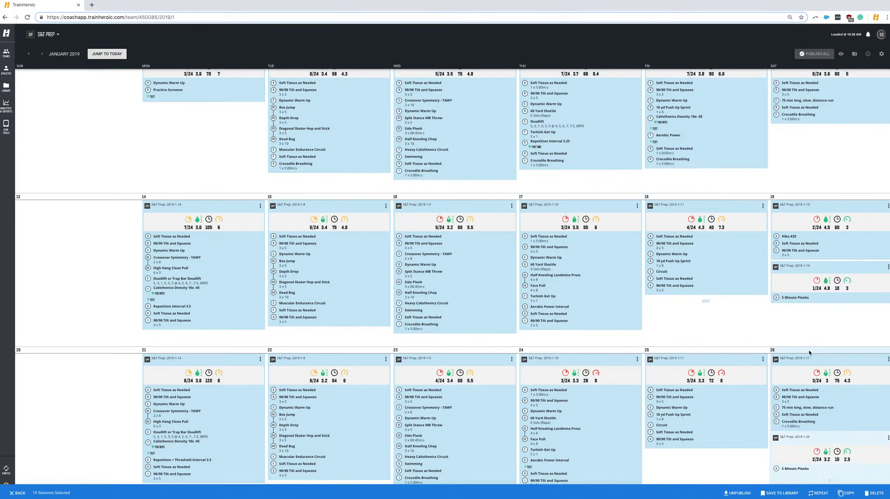
scroll(809, 349, down, 1)
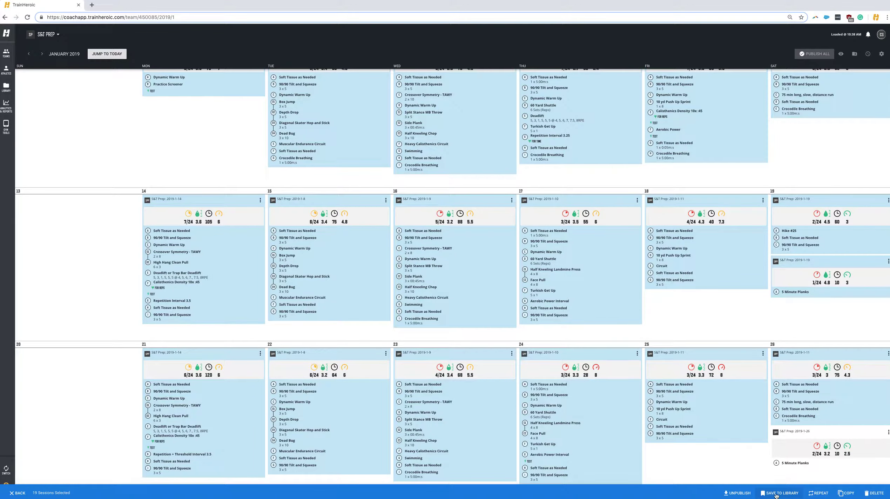
click(776, 494)
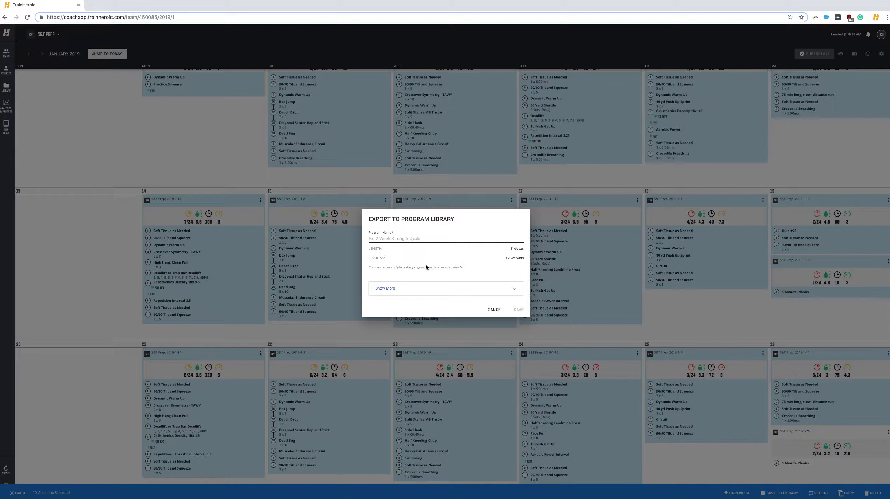
Name the library program 'S&T Prep Jan-May' and save the 19 sessions
text(S&T Prep Jan-May)
click(517, 310)
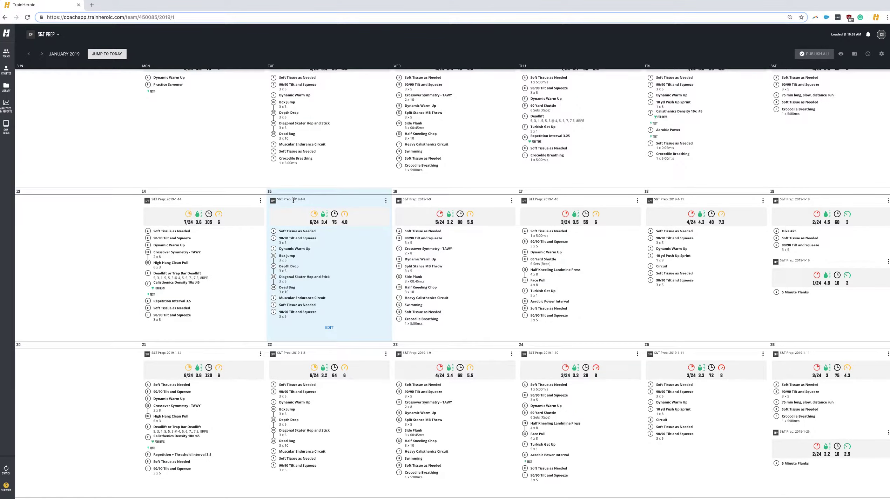
Copy the 21 sessions from January 28 through February, then go to the Library
scroll(224, 143, up, 2)
scroll(224, 131, up, 1)
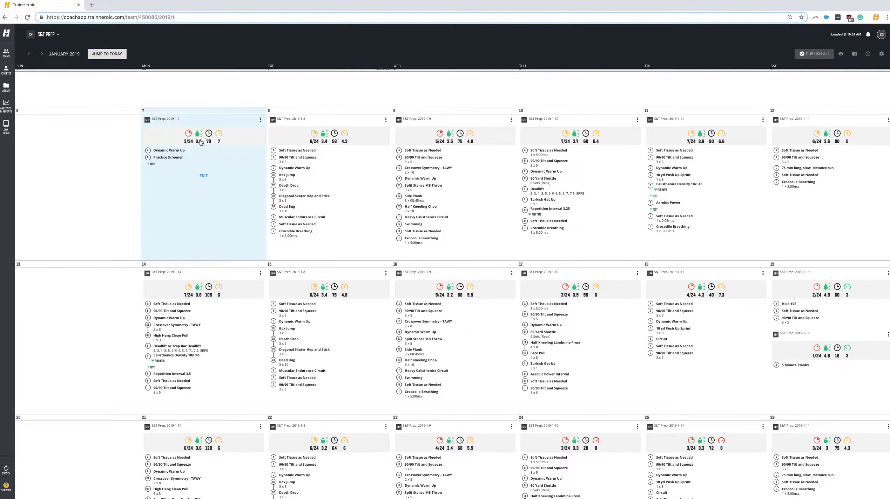
scroll(201, 141, down, 5)
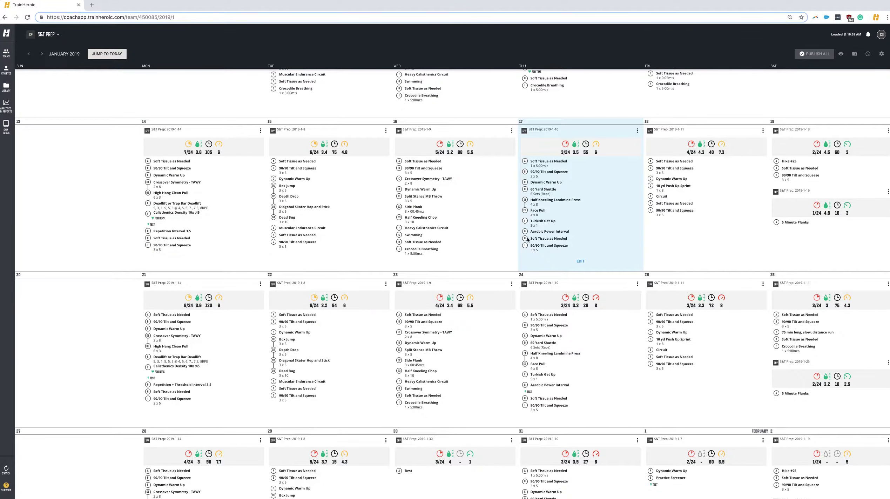
click(42, 53)
drag(115, 113, 806, 445)
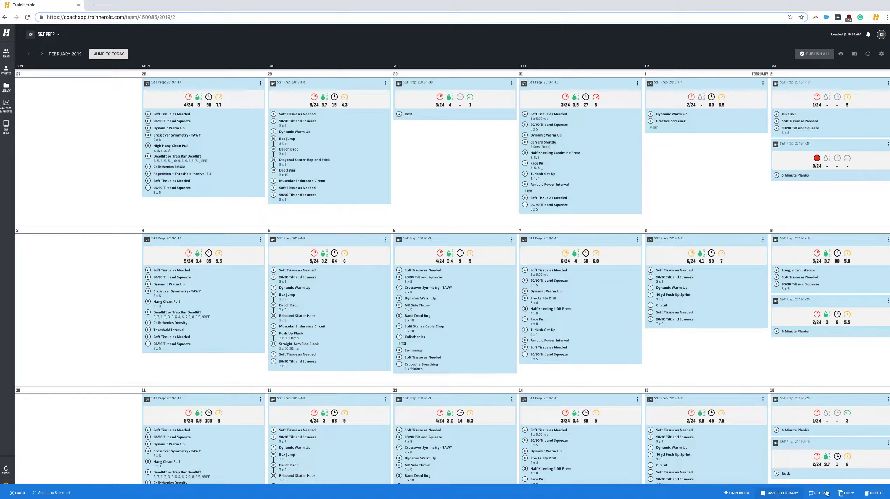
click(845, 493)
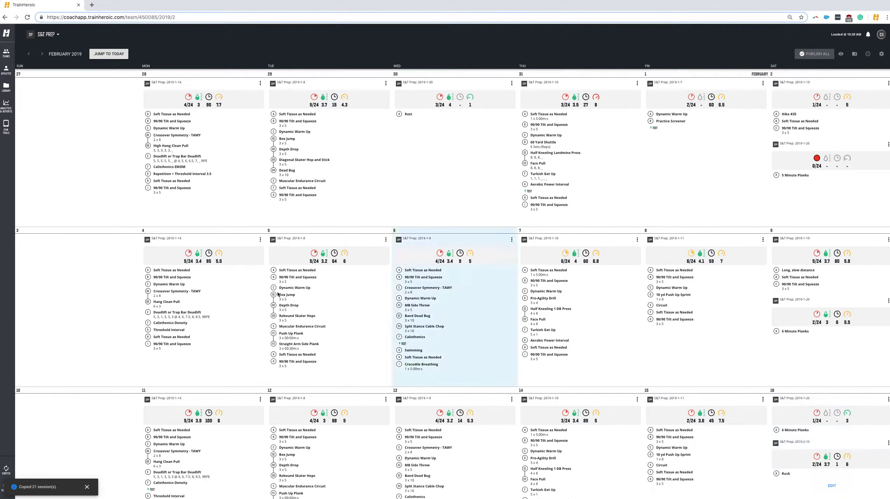
click(4, 88)
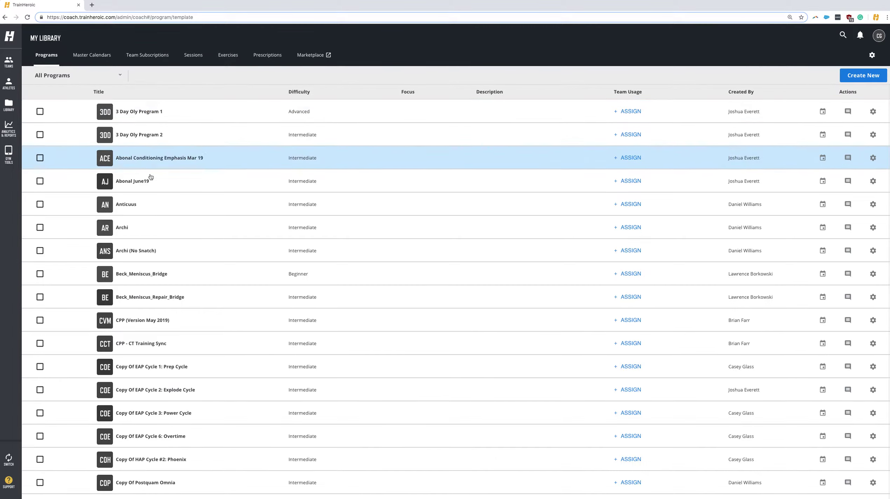
Open the S&T Prep Jan-May program from the Programs list and show its settings
scroll(183, 225, down, 10)
scroll(193, 230, down, 15)
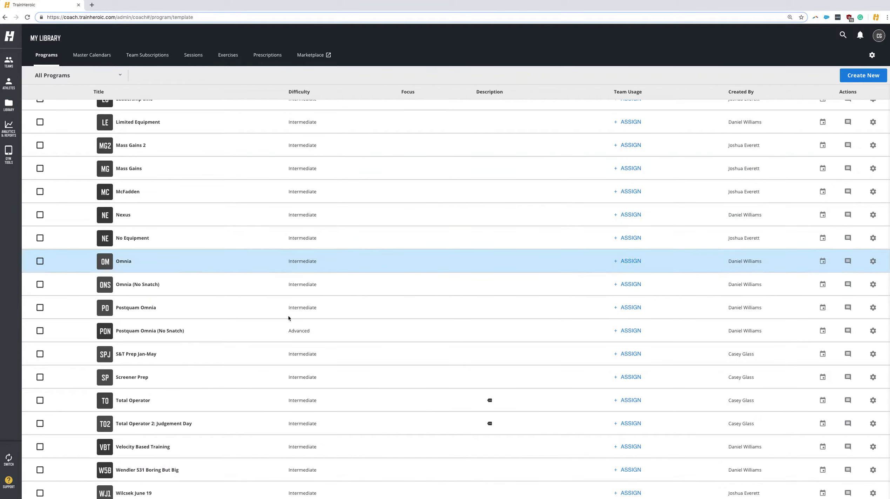
scroll(274, 325, down, 2)
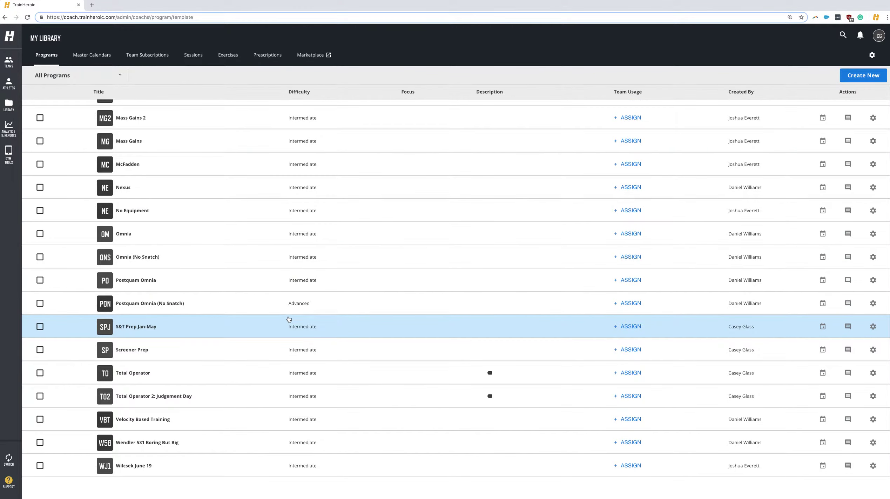
click(132, 328)
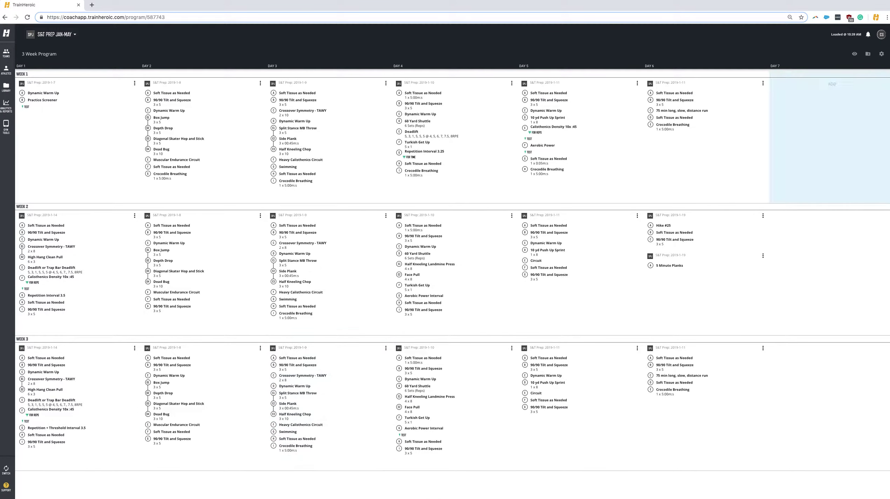
click(882, 55)
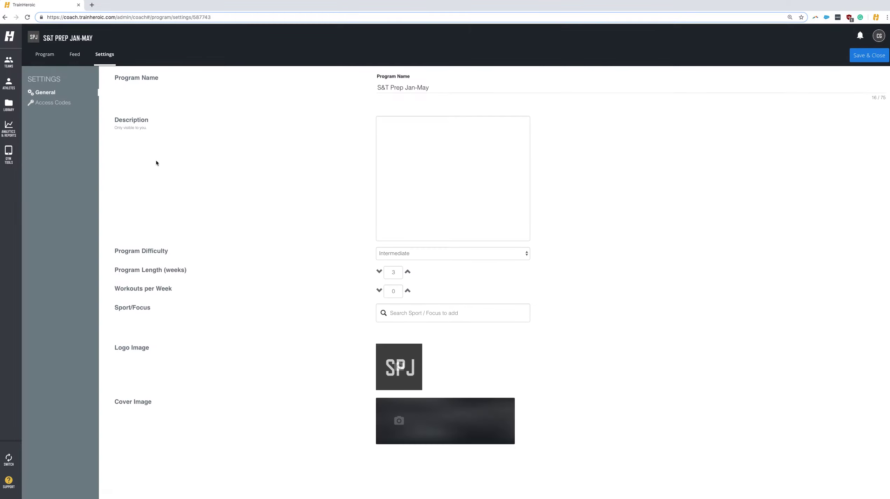
Raise the program length from 3 weeks to 12 weeks
click(408, 274)
click(408, 274)
click(407, 274)
click(407, 274)
click(408, 274)
click(407, 274)
click(408, 268)
click(407, 268)
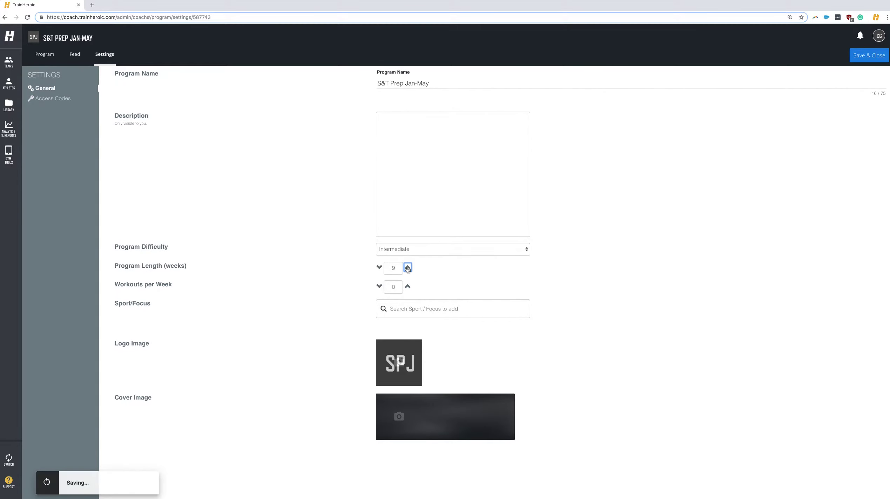
click(408, 268)
click(408, 268)
click(408, 269)
click(408, 268)
click(408, 268)
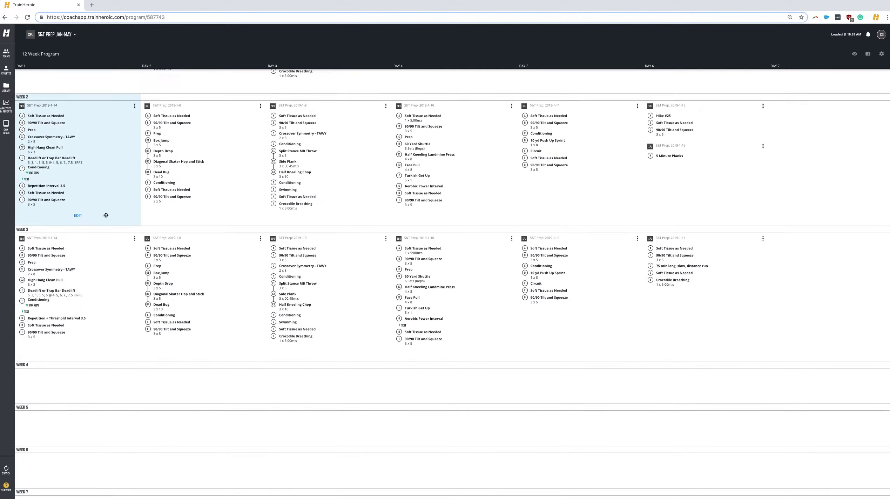
Paste the 21 copied sessions into the program starting at Week 4 Day 1
scroll(75, 245, down, 5)
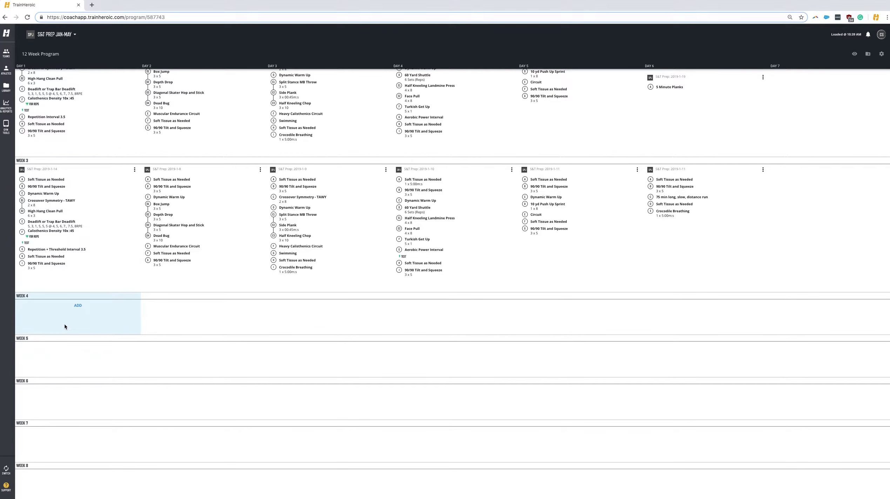
scroll(64, 325, down, 1)
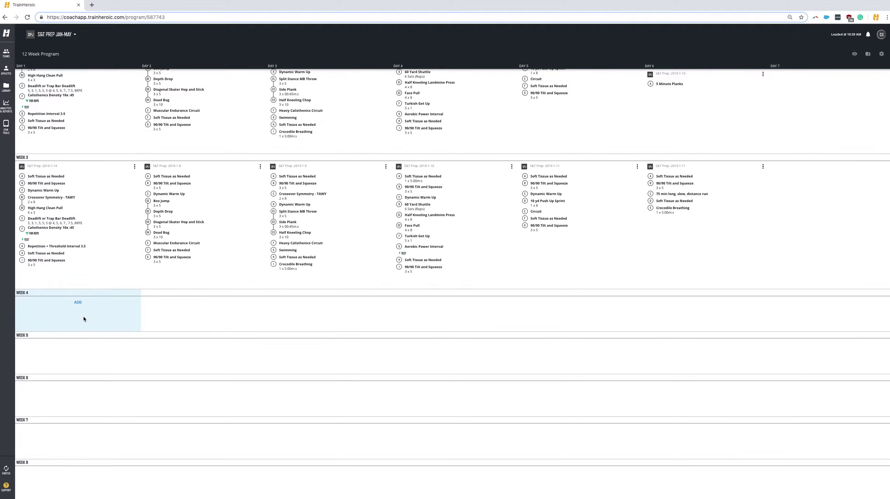
right_click(84, 317)
click(110, 337)
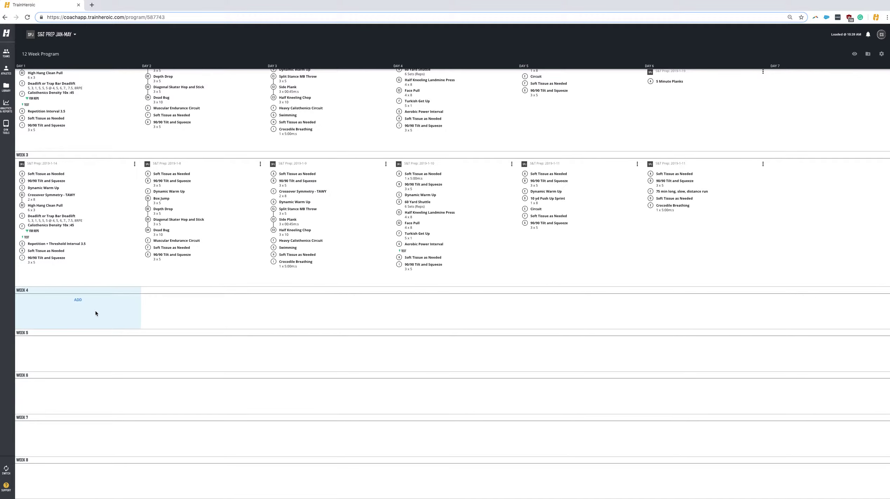
Check the pasted weeks and return to the My Teams list
scroll(96, 312, down, 6)
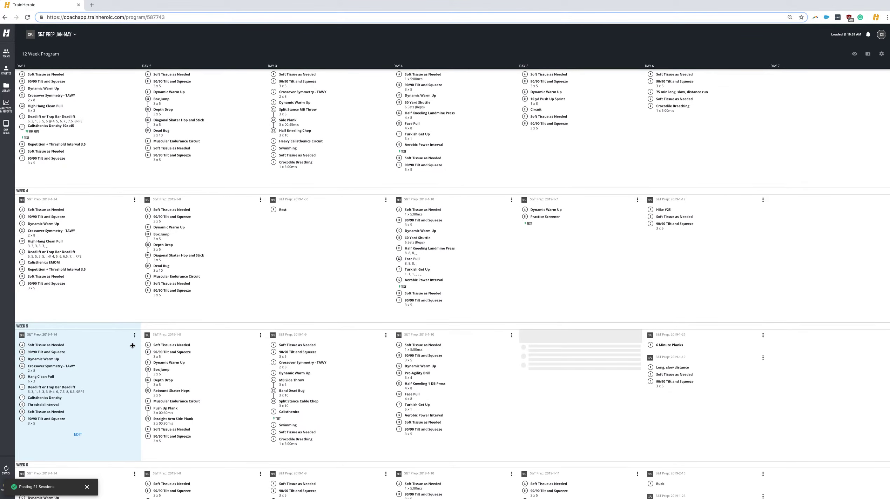
scroll(136, 347, down, 5)
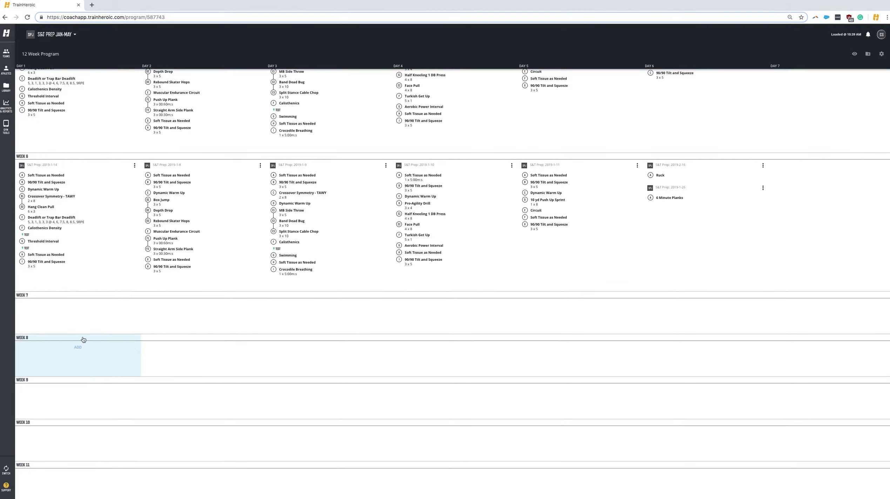
mouse_move(90, 320)
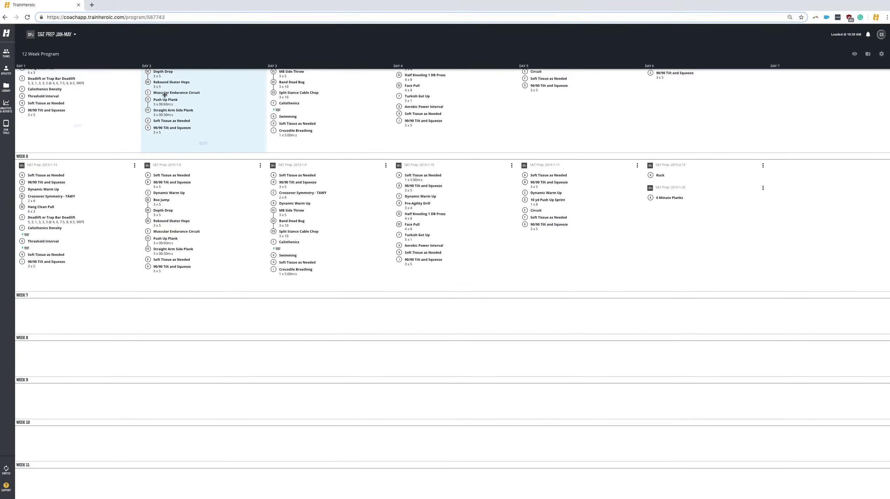
click(6, 52)
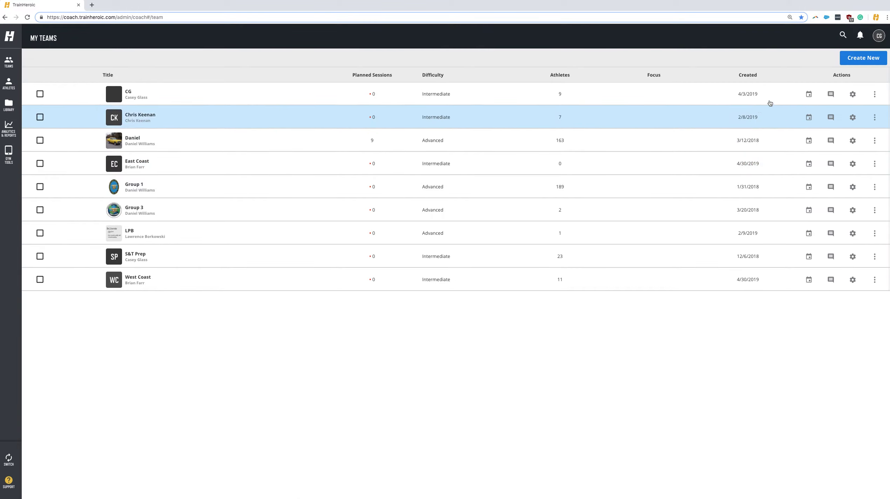
click(863, 58)
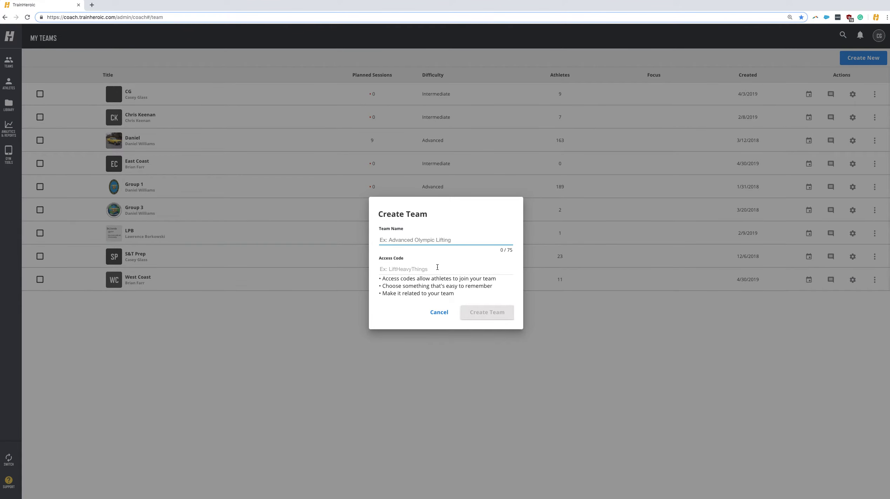
text(new grou)
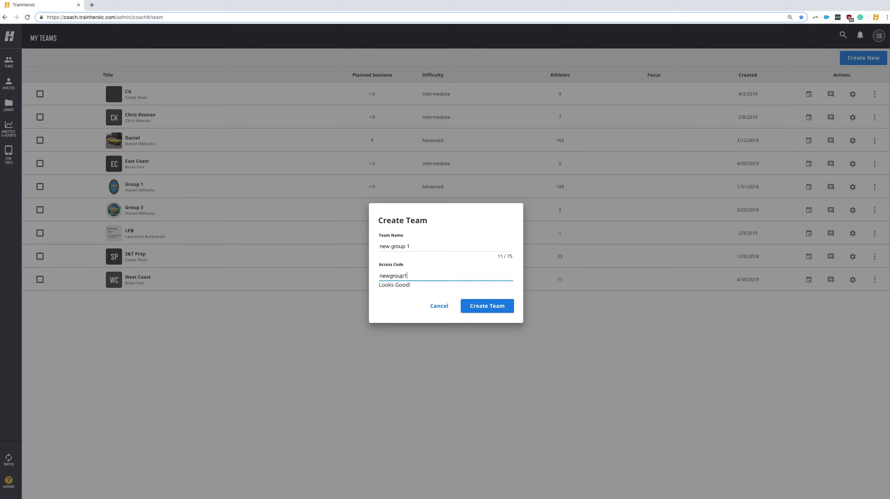
click(504, 306)
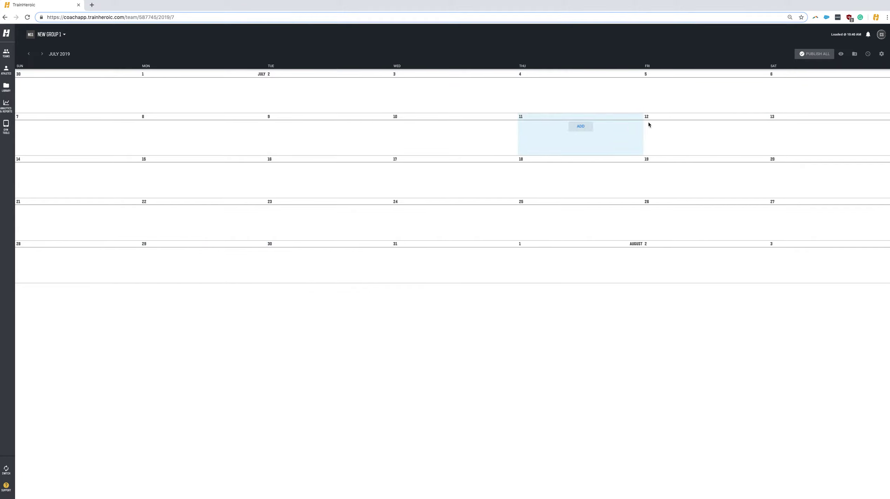
Search library programs for 's&t' and schedule S&T PREP JAN-MAY starting July 15
click(855, 55)
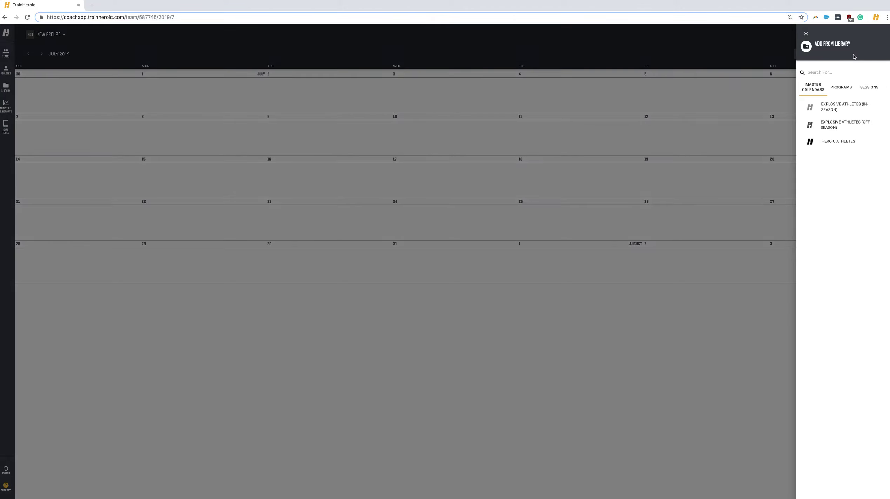
click(839, 86)
click(837, 73)
text(s)
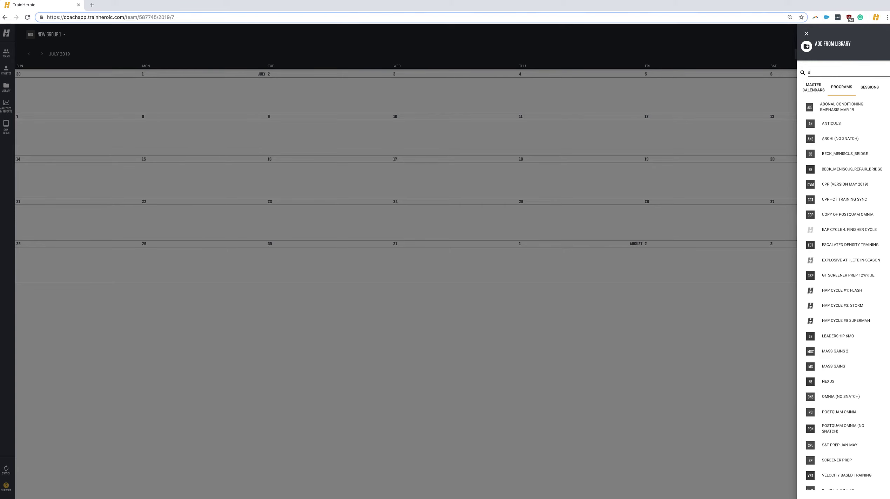
text(&t)
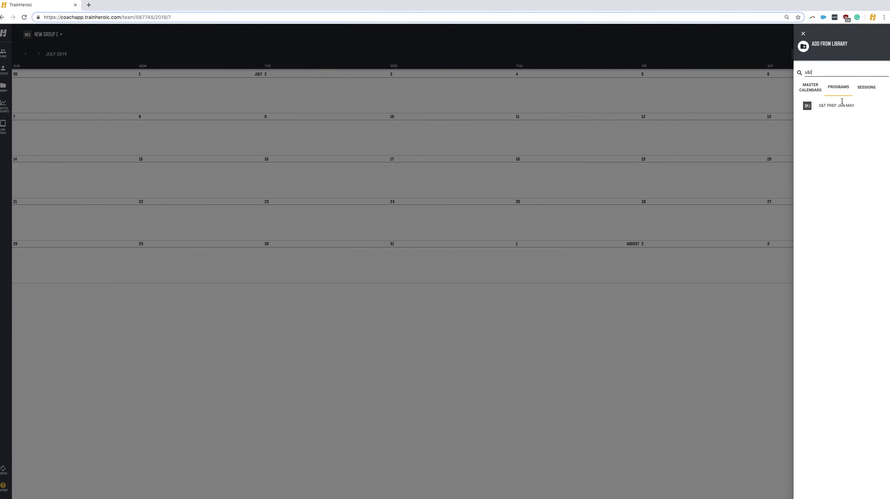
click(827, 110)
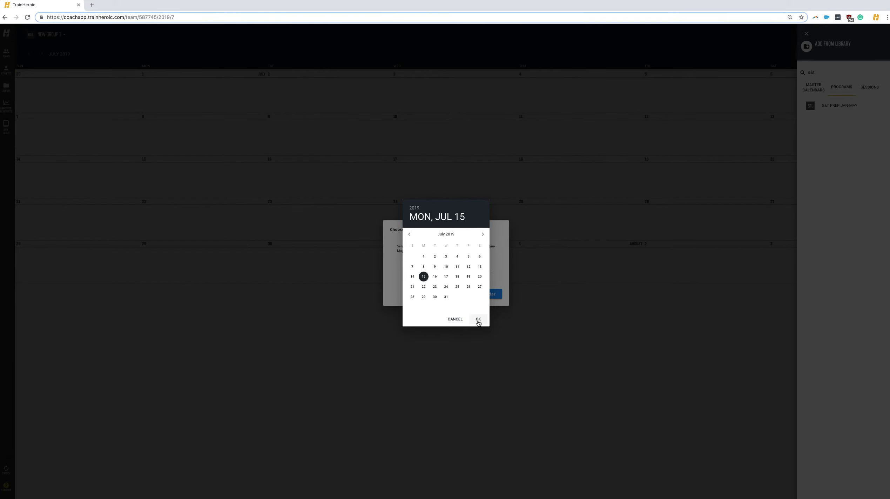
click(478, 319)
click(488, 298)
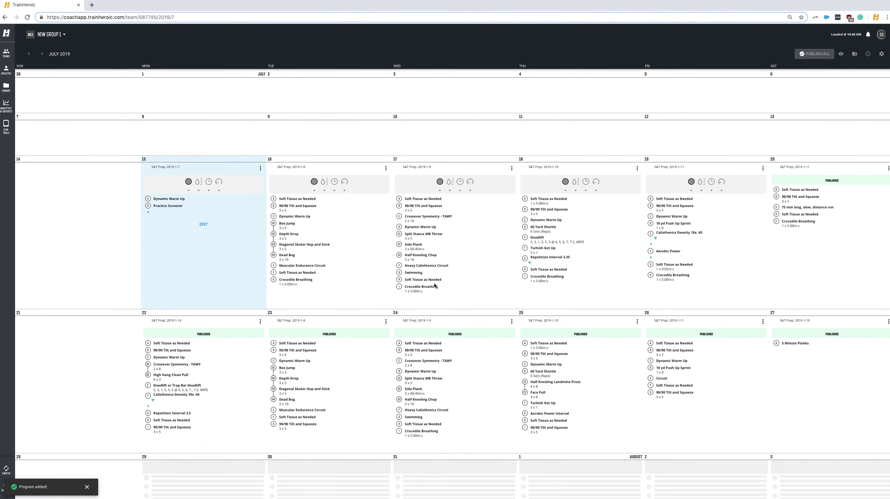
scroll(379, 290, down, 3)
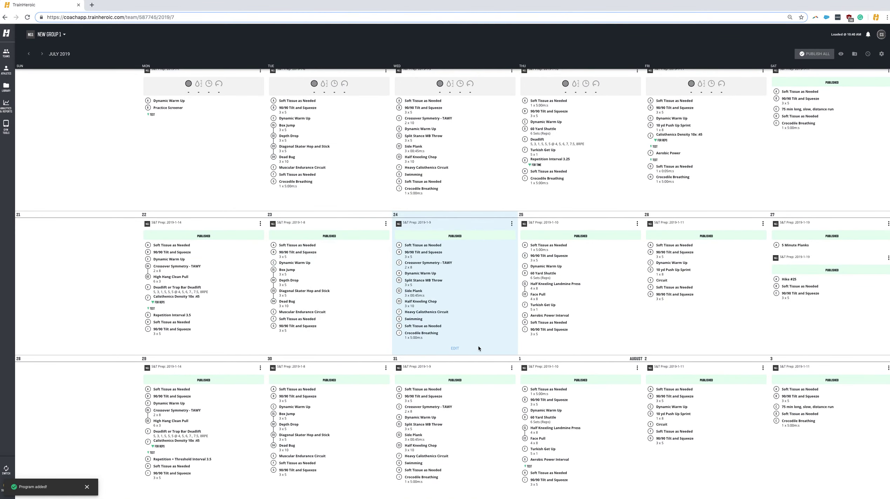
scroll(423, 340, up, 3)
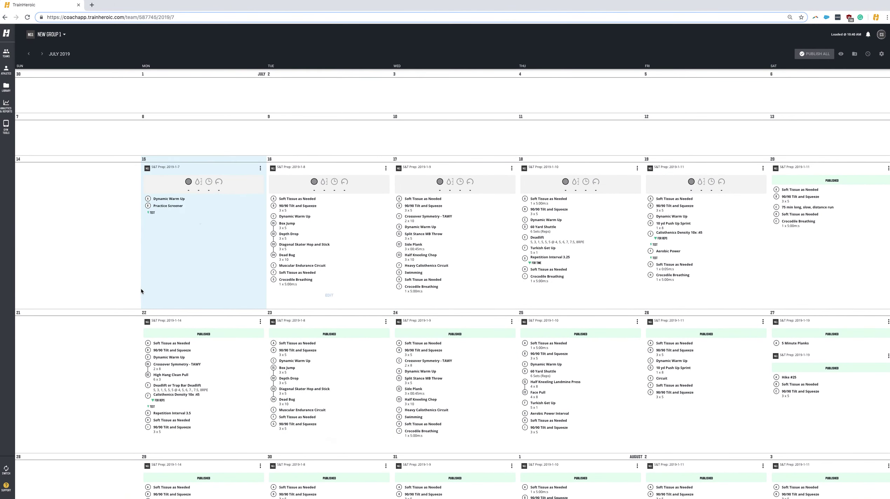